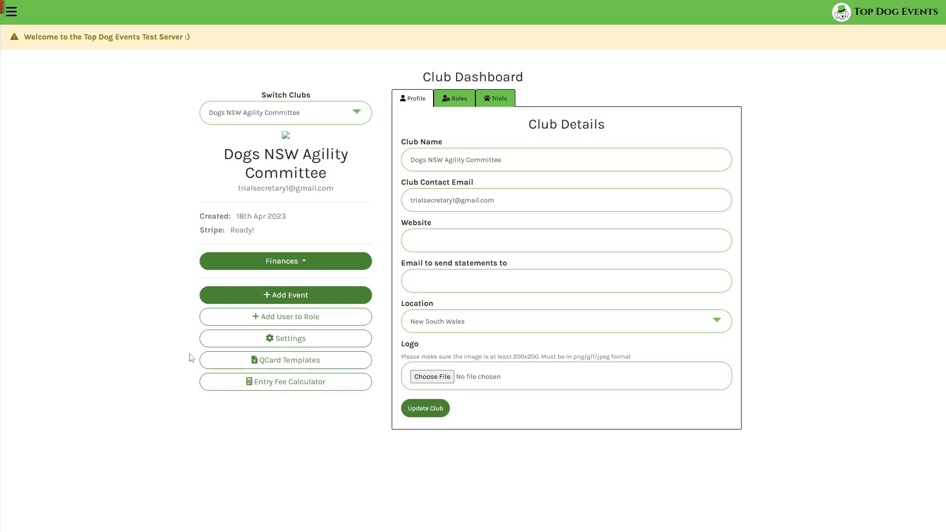
# Open the Dogs NSW Agility Committee's QCard templates and review the current template for each discipline.
pyautogui.click(239, 361)
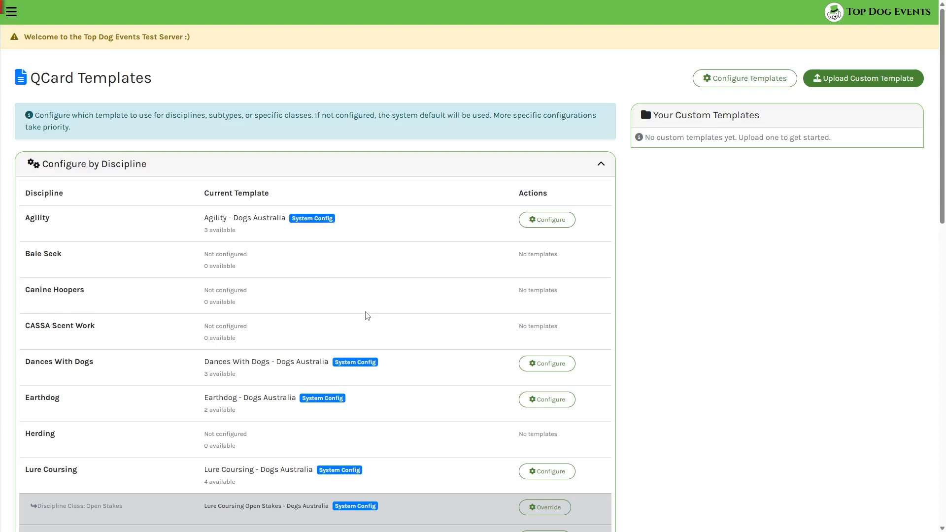
pyautogui.scroll(-3, 368, 315)
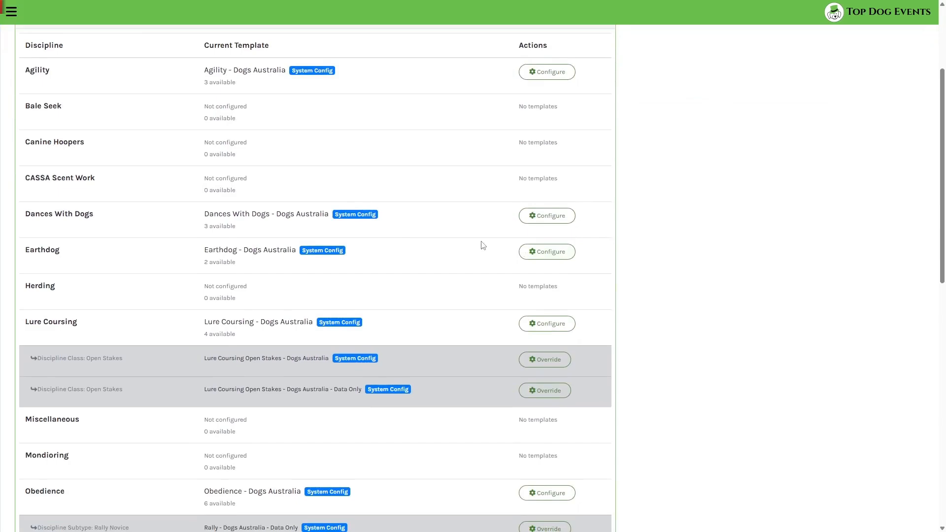
pyautogui.scroll(-3, 483, 246)
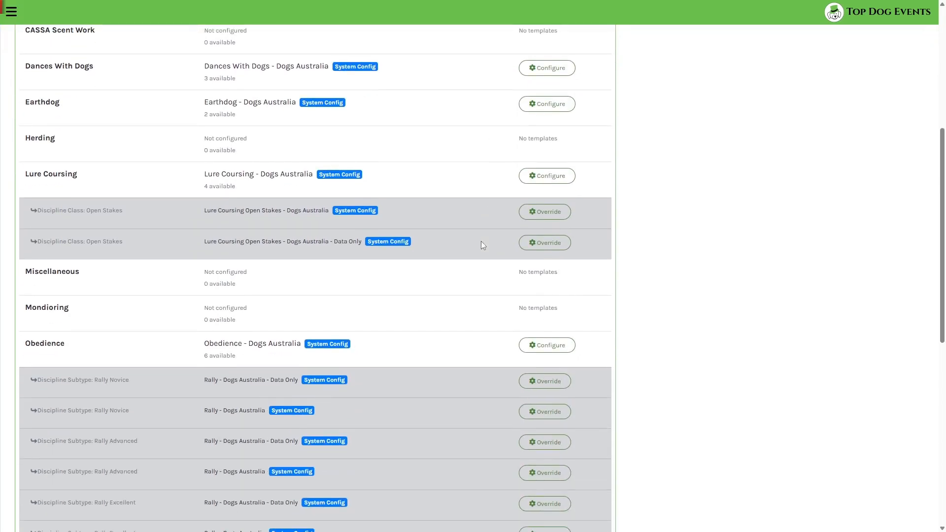
pyautogui.scroll(6, 481, 242)
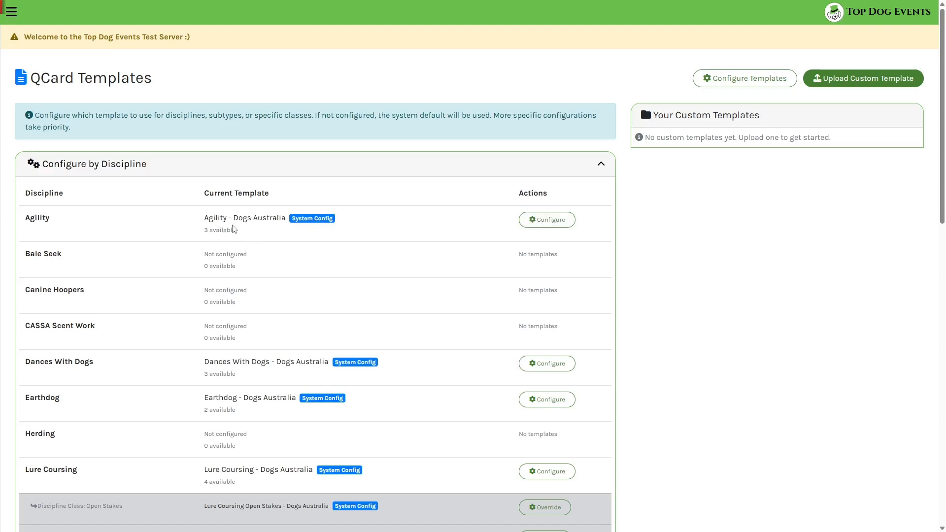
# Open the Agility discipline's template configuration and preview the Agility - Dogs Australia QCard in Word, closing the preview when done.
pyautogui.click(564, 223)
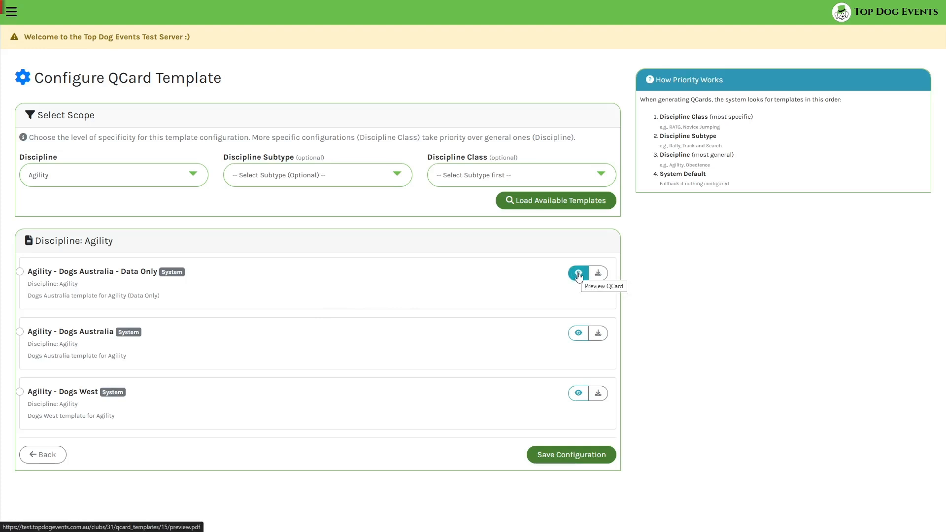
pyautogui.click(579, 334)
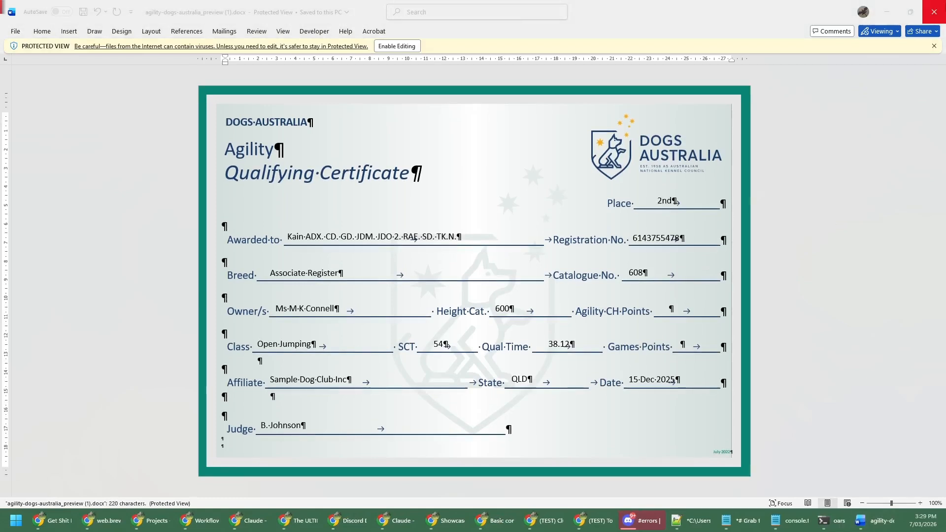
pyautogui.click(934, 15)
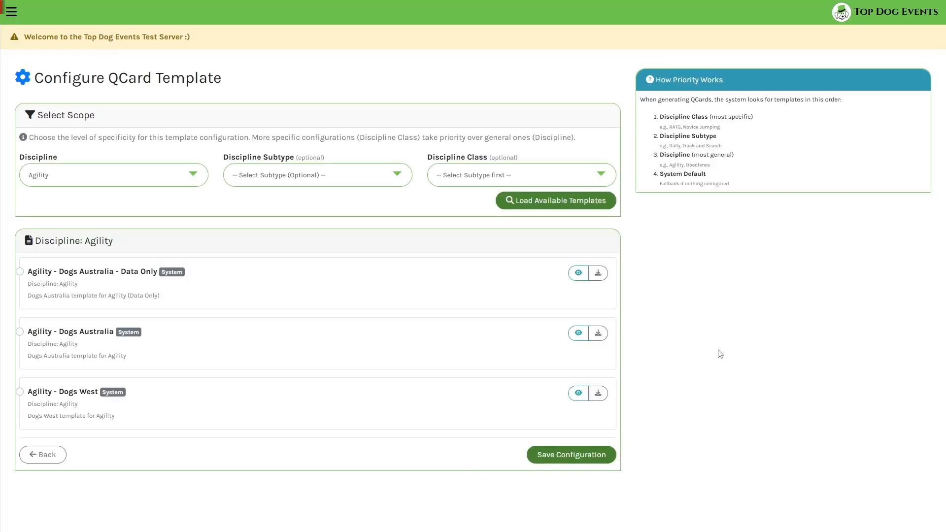
# Download the Agility - Dogs Australia template as agility-dogs-australia (1).docx and inspect its placeholder fields in Word, closing the document when done.
pyautogui.click(599, 335)
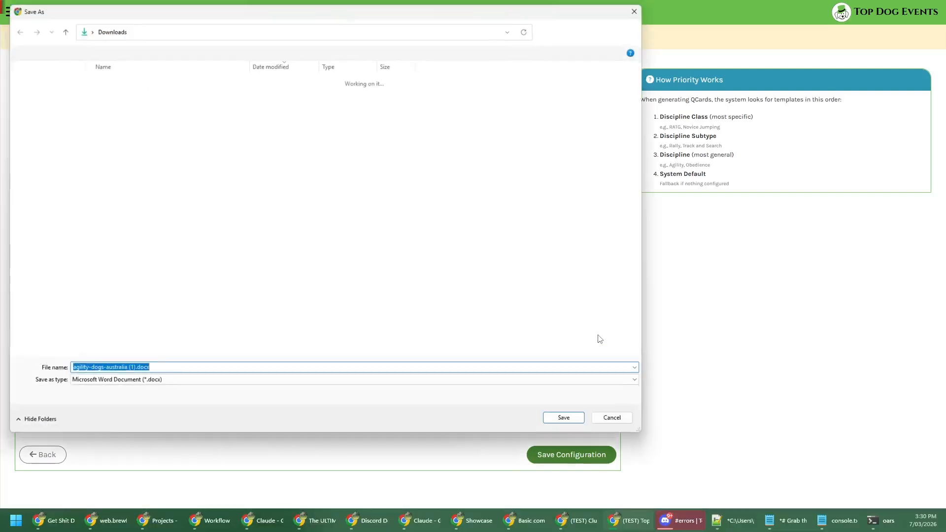
pyautogui.click(563, 423)
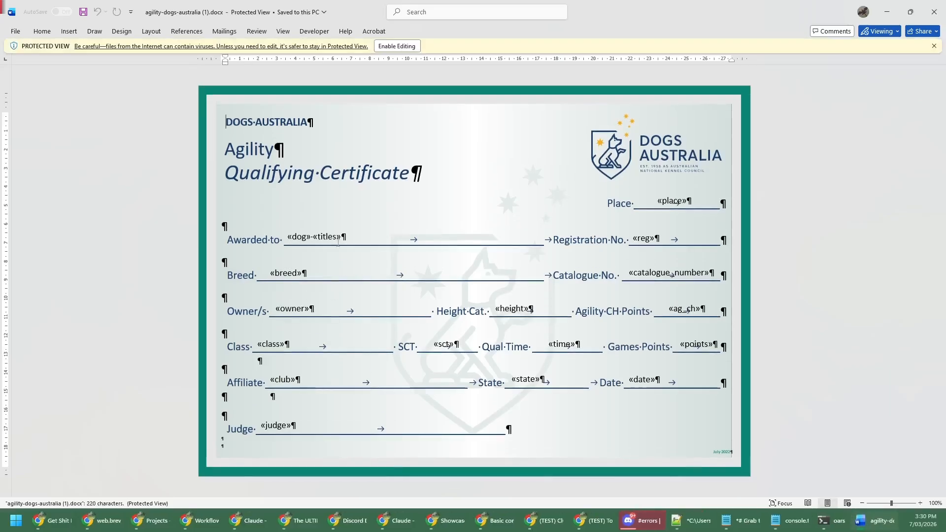
pyautogui.click(338, 243)
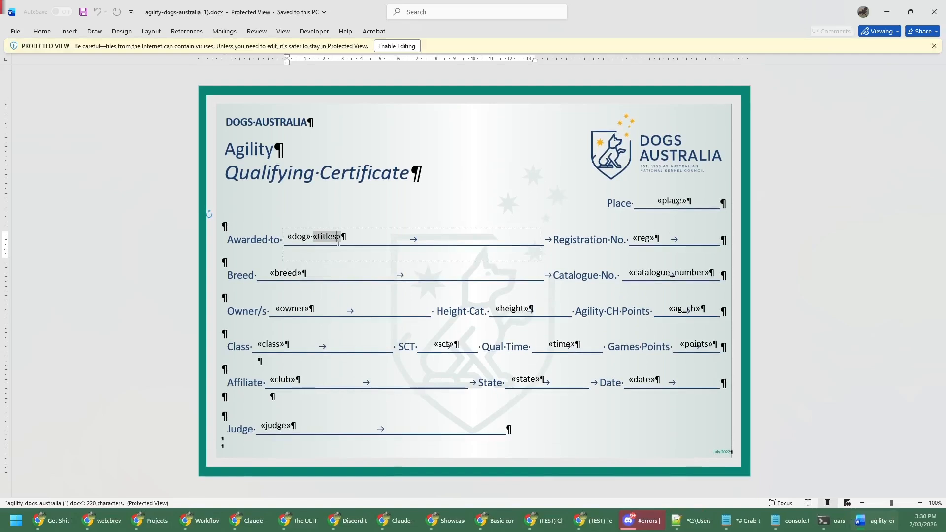
pyautogui.click(515, 182)
pyautogui.click(536, 182)
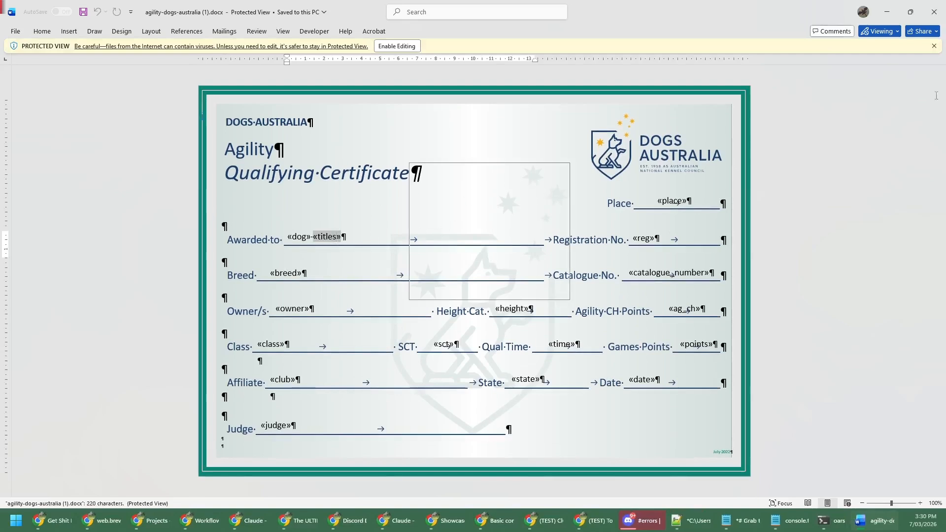
pyautogui.click(935, 19)
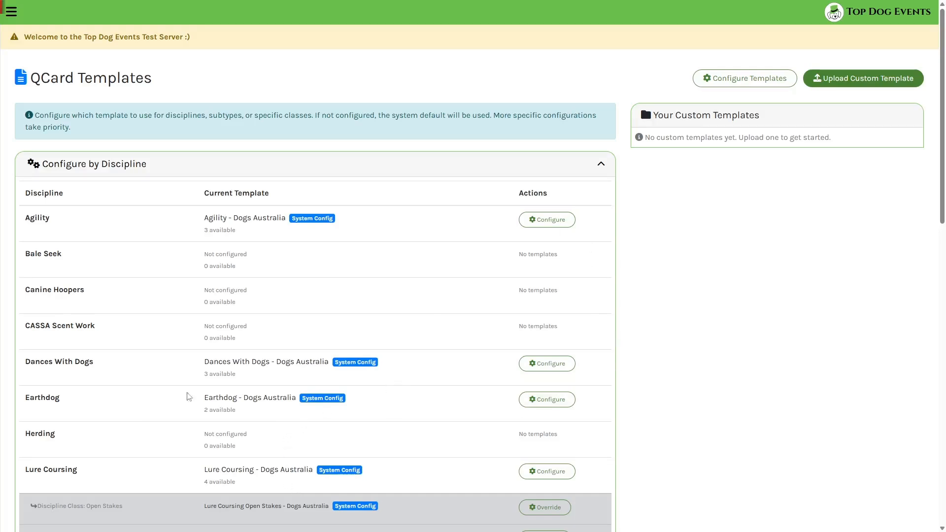
# Configure the Earthdog discipline to use the Earthdog - Dogs Australia template and save the configuration.
pyautogui.click(558, 402)
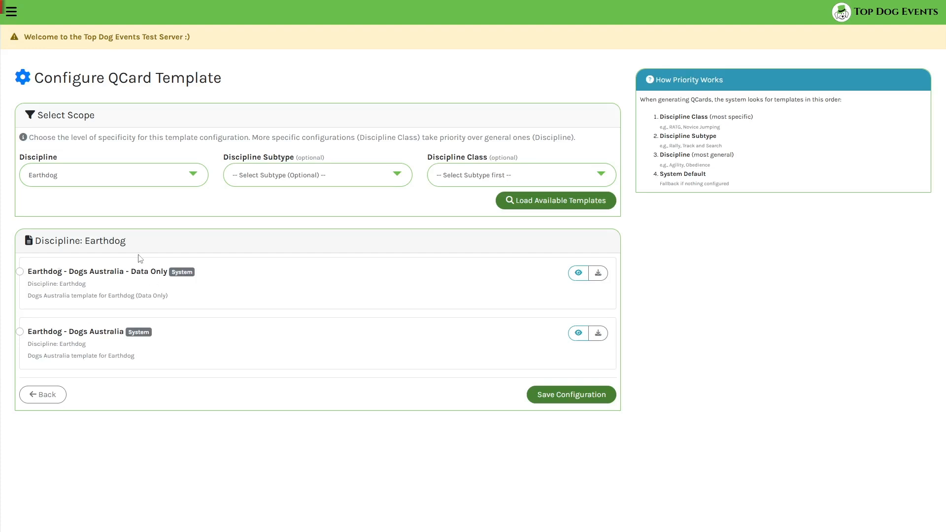
pyautogui.click(21, 273)
pyautogui.click(20, 332)
pyautogui.click(587, 399)
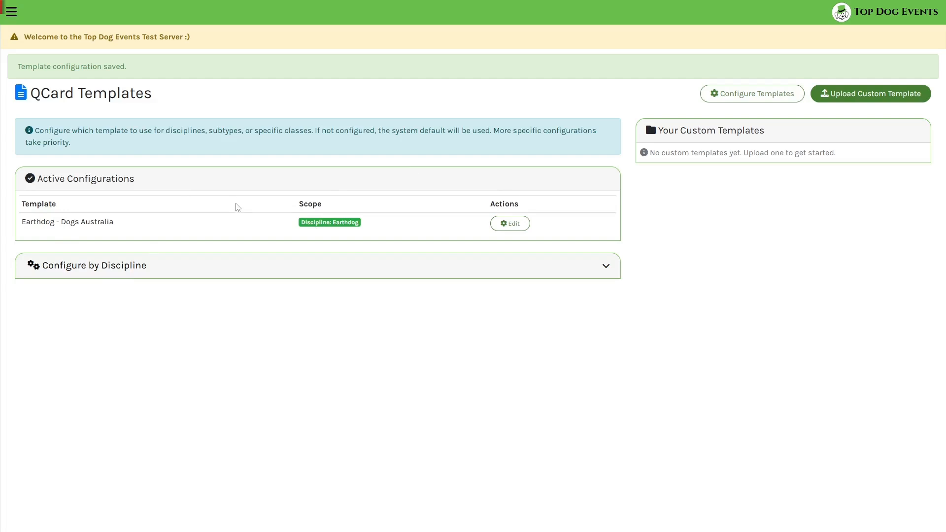
# Open the Agility Club of WA's QCard templates and remove its custom Obedience discipline configuration.
pyautogui.hotkey('alt', 'Left')
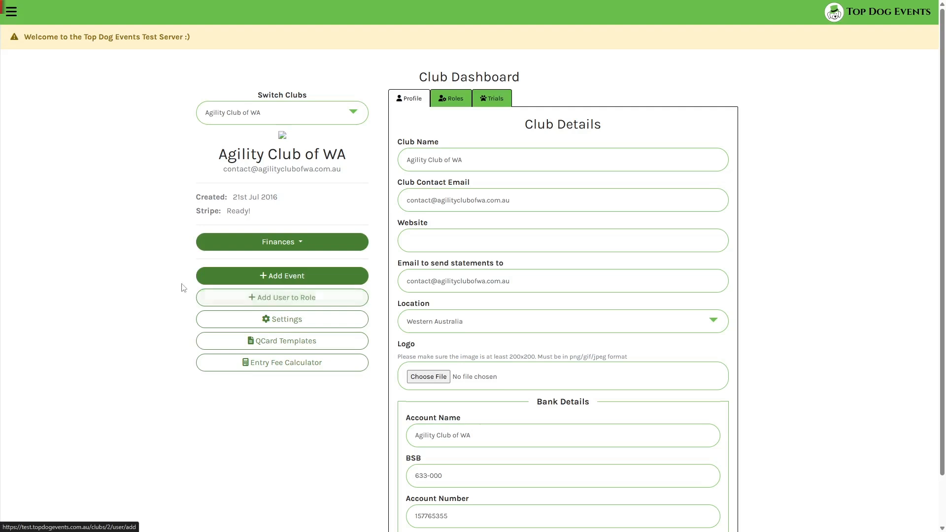
pyautogui.click(252, 340)
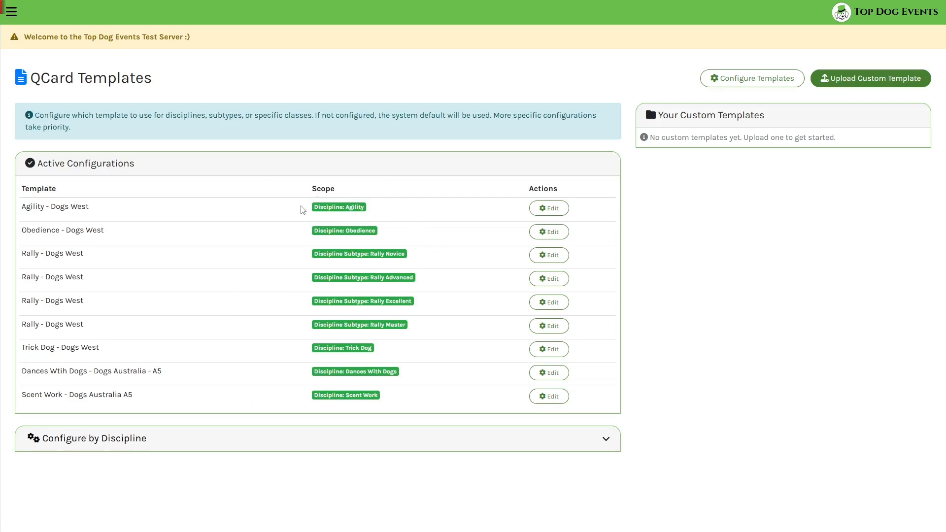
pyautogui.click(553, 232)
pyautogui.scroll(-1, 358, 207)
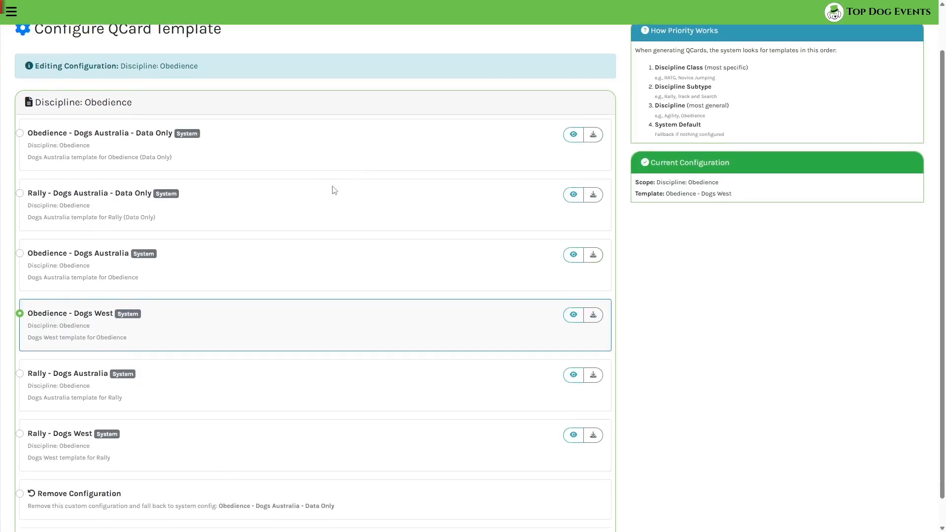
pyautogui.scroll(2, 365, 185)
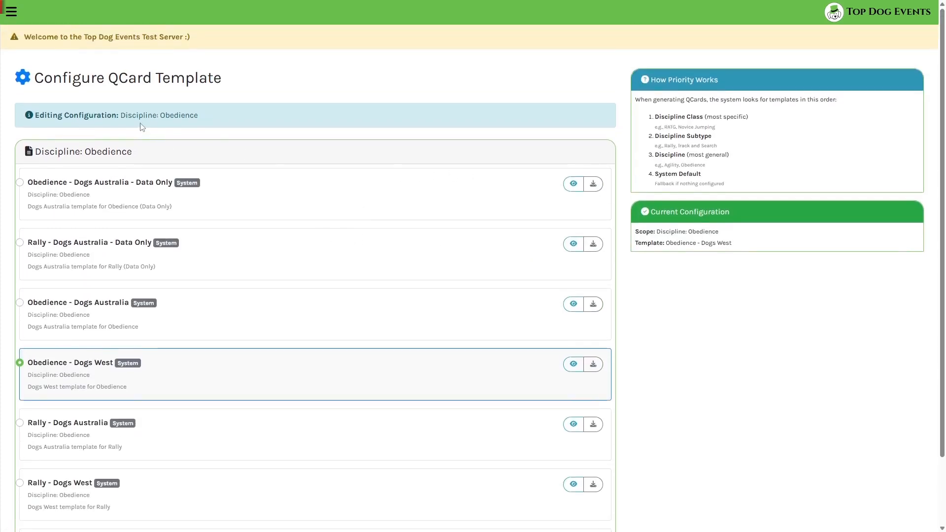
pyautogui.scroll(-2, 142, 128)
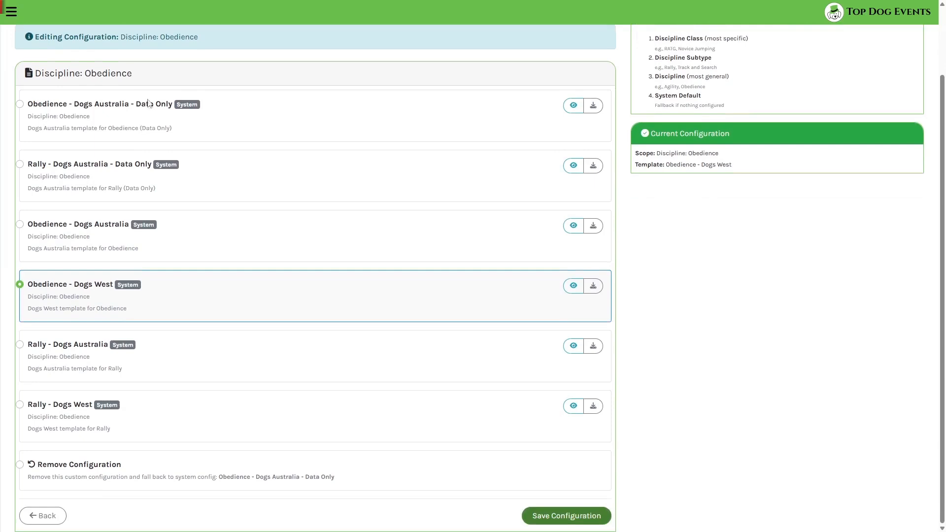
pyautogui.click(20, 105)
pyautogui.click(20, 464)
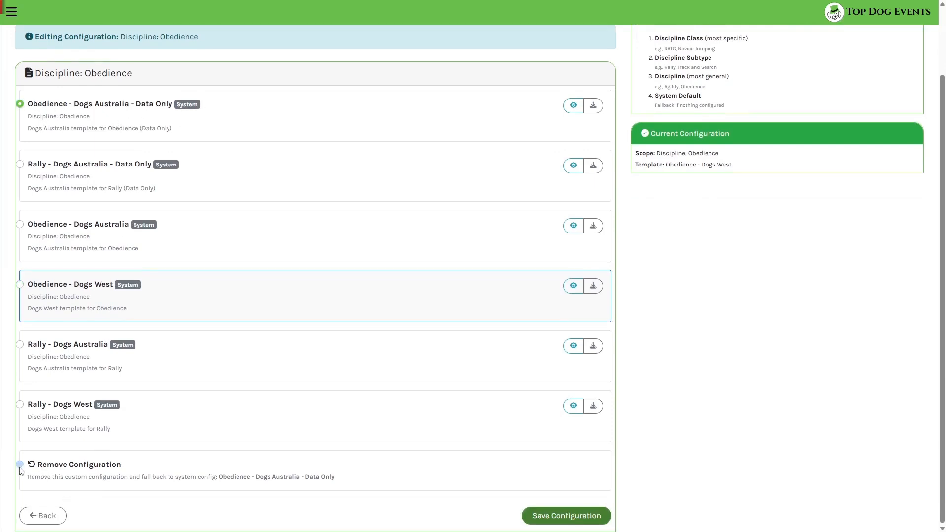
pyautogui.click(577, 517)
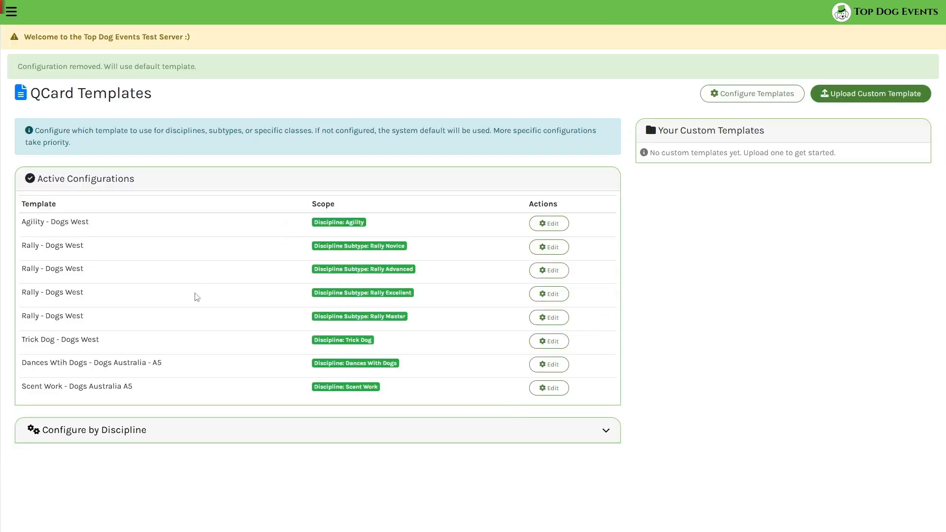
# Expand the configuration list by discipline and check which template Obedience and its Rally subtypes use.
pyautogui.click(99, 430)
pyautogui.scroll(-4, 150, 352)
pyautogui.scroll(-8, 150, 352)
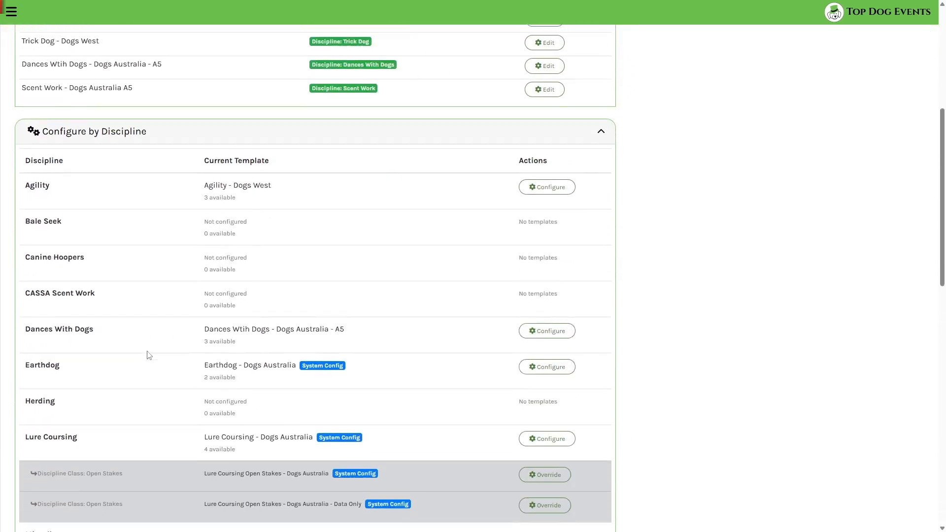
pyautogui.moveTo(184, 313); pyautogui.dragTo(370, 319)
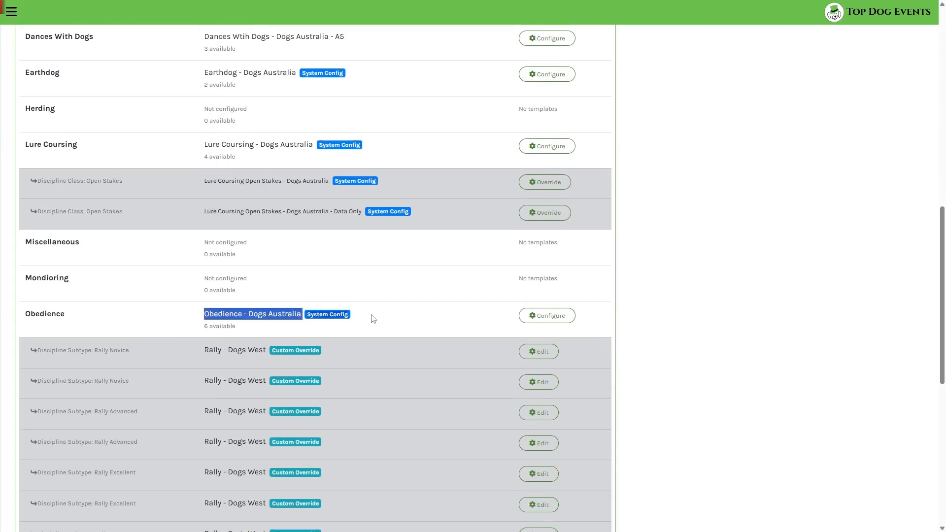
pyautogui.click(720, 351)
pyautogui.scroll(15, 721, 350)
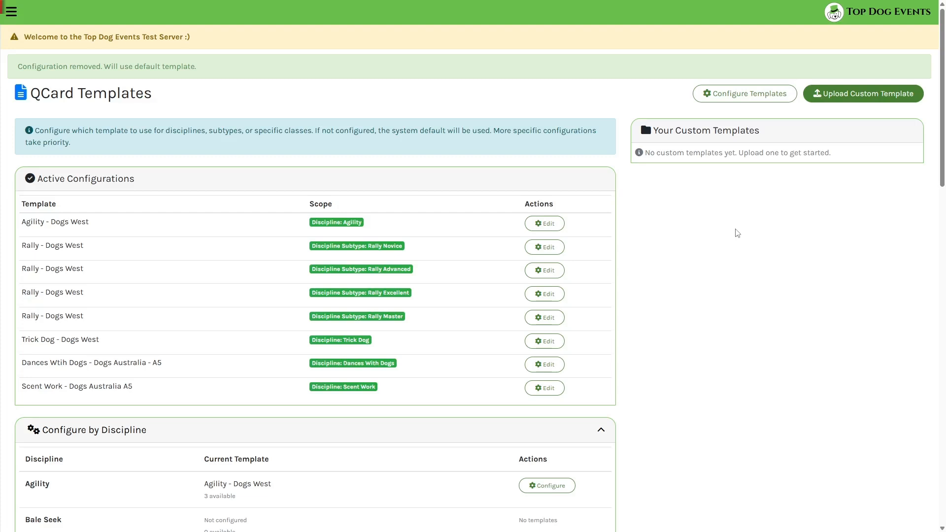
# Open Cloverdale Canine Companions Inc's QCard templates and examine the Agility - Cloverdale custom template's editable details, leaving without changes.
pyautogui.hotkey('alt', 'Left')
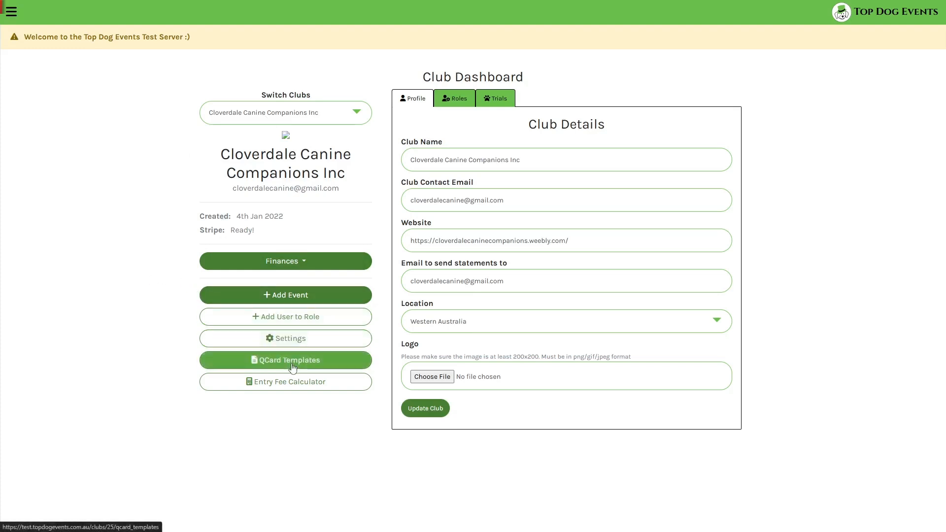
pyautogui.click(293, 367)
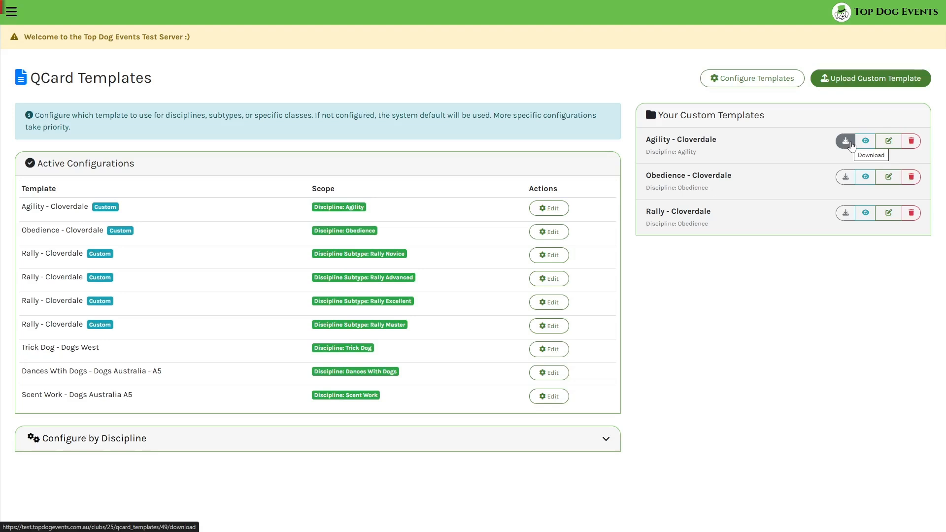
pyautogui.click(889, 143)
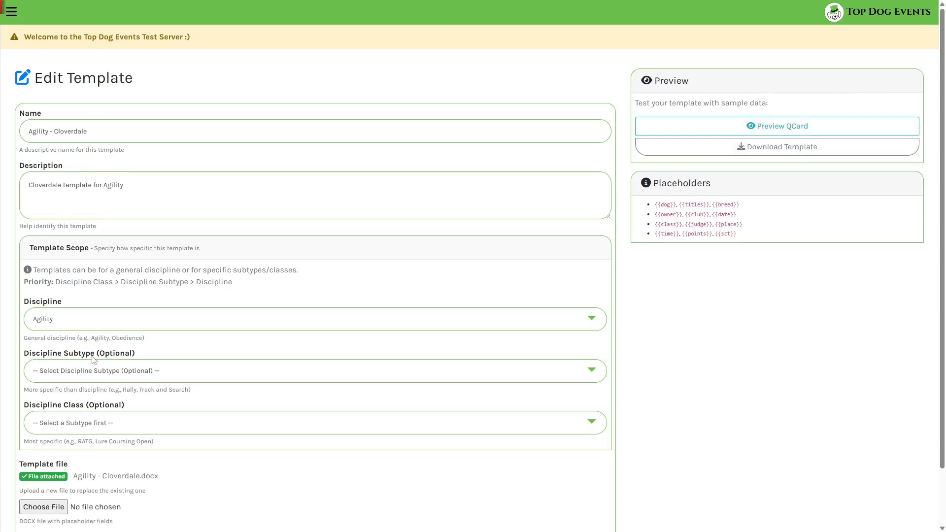
pyautogui.scroll(-1, 95, 359)
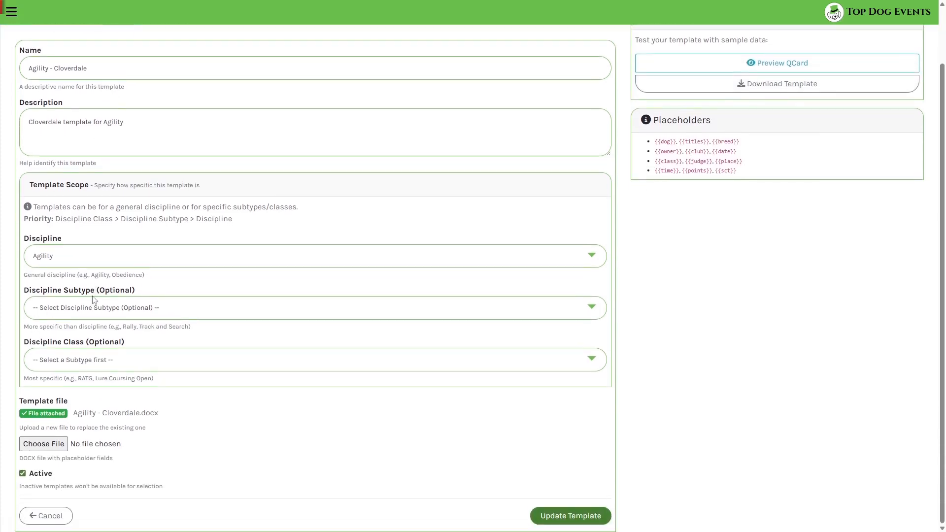
pyautogui.click(58, 529)
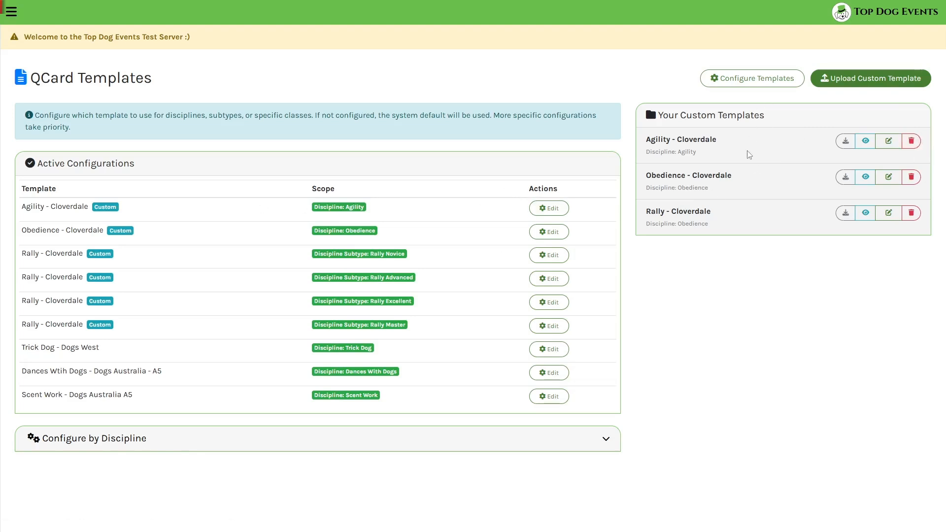
# Examine the templates available for Cloverdale's active Agility configuration and return to the template overview without saving.
pyautogui.click(549, 208)
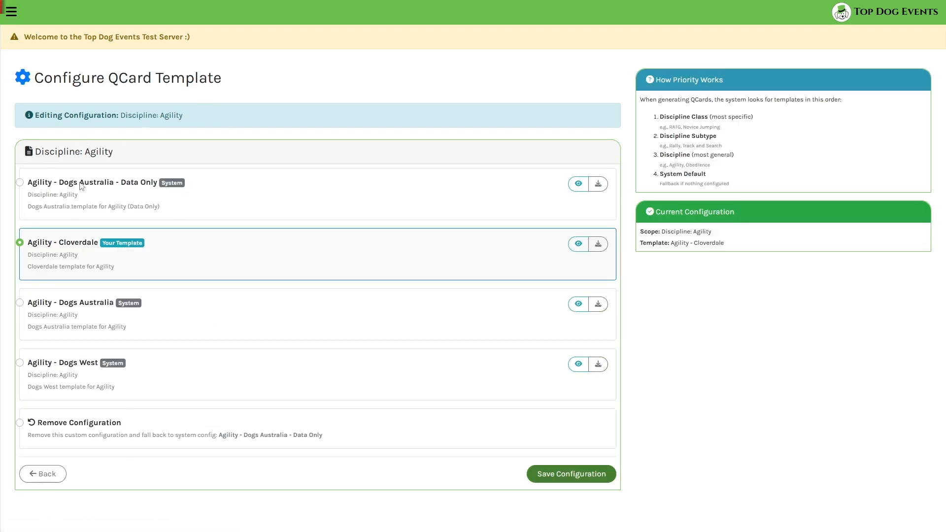
pyautogui.click(43, 473)
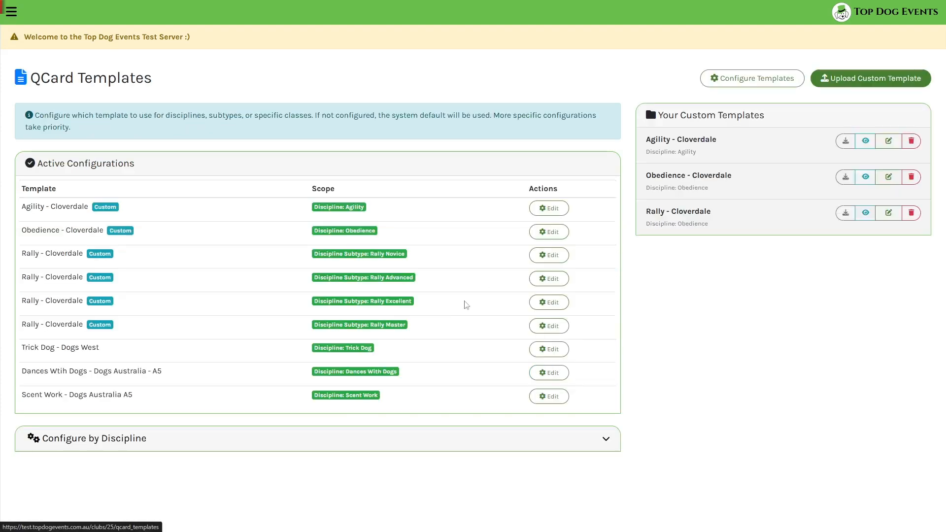